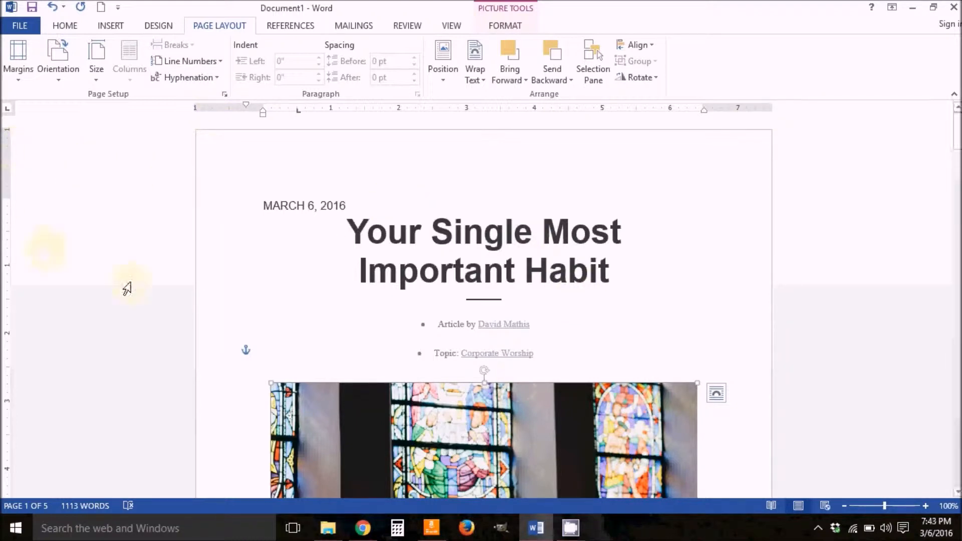
- Apply the Normal margin preset, with 1" on all sides, to the document
scroll(127, 289, "down", 8)
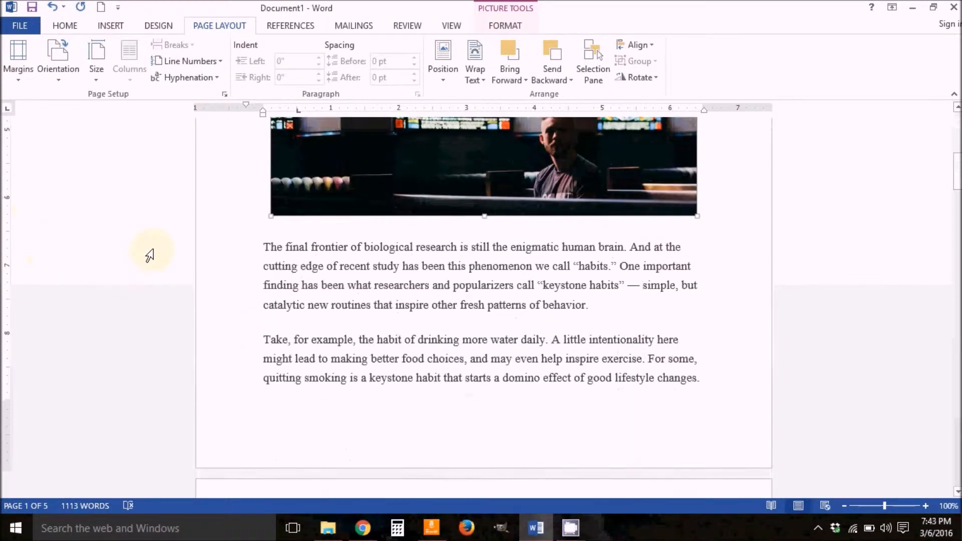
scroll(150, 255, "down", 3)
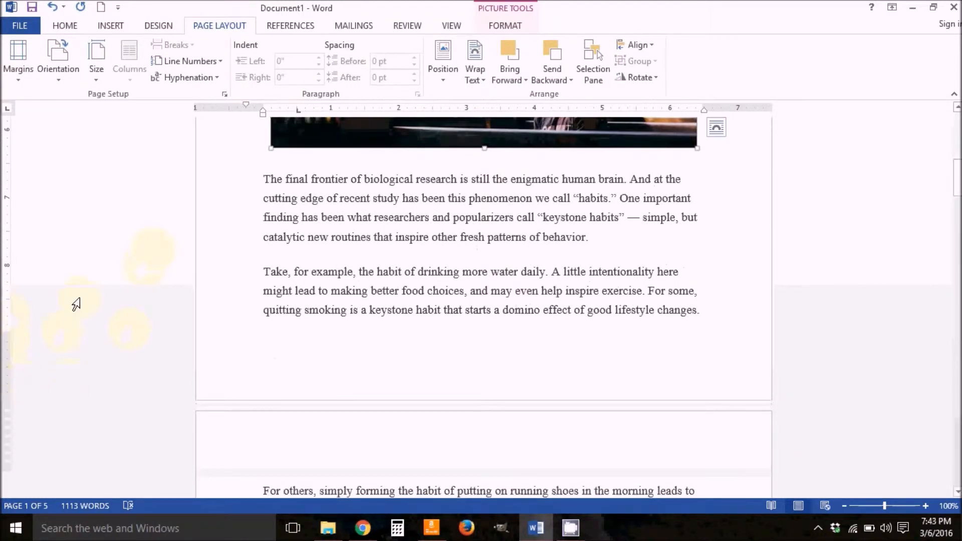
scroll(76, 305, "up", 10)
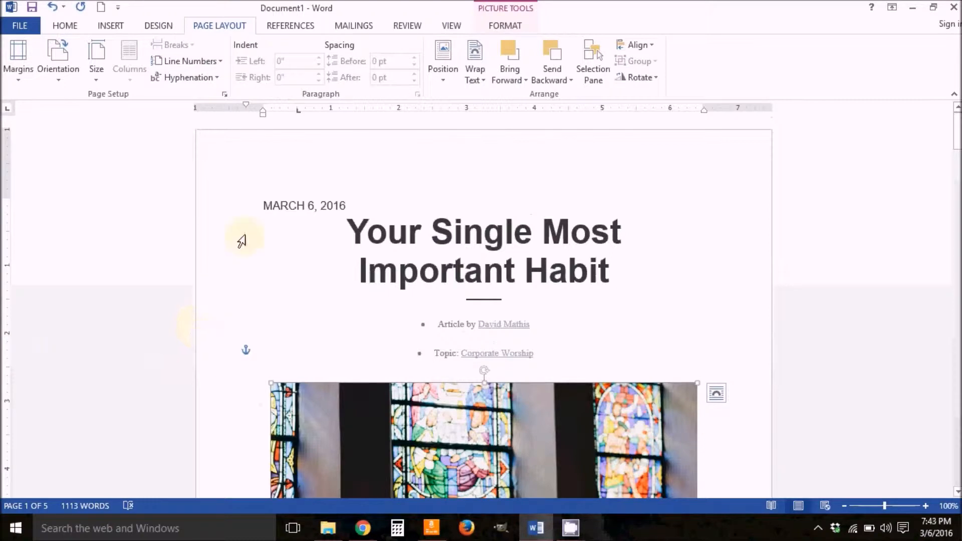
left_click(21, 59)
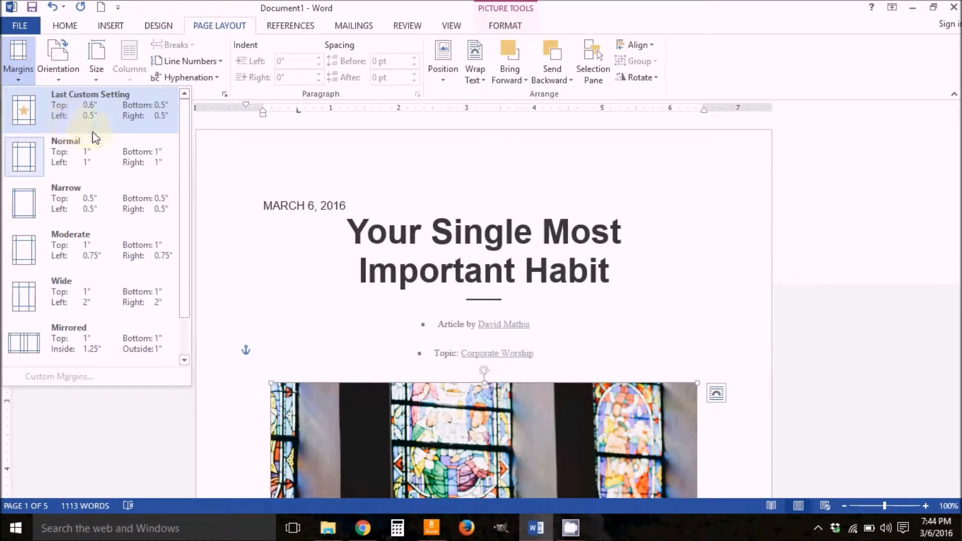
left_click(132, 154)
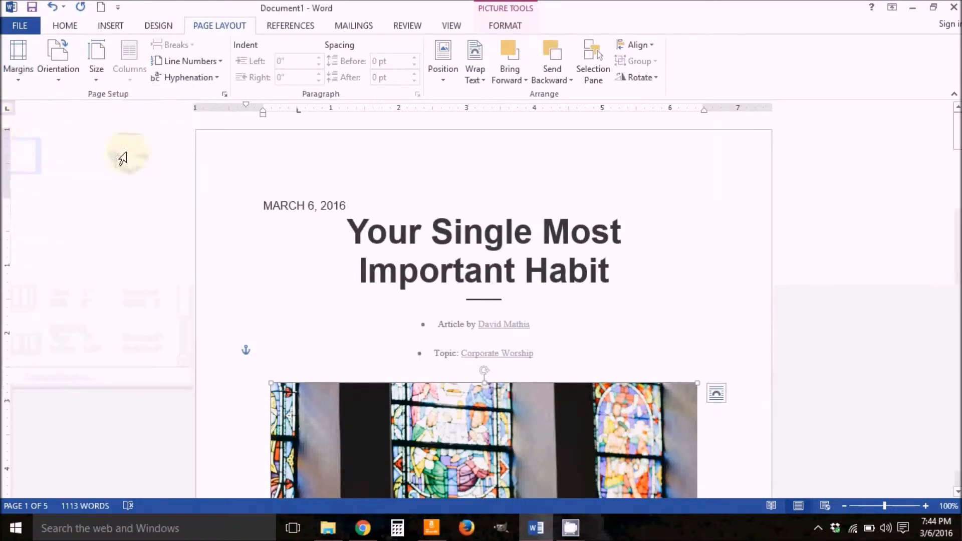
- Lower the top margin to 0.6" in the custom margin settings
left_click(65, 383)
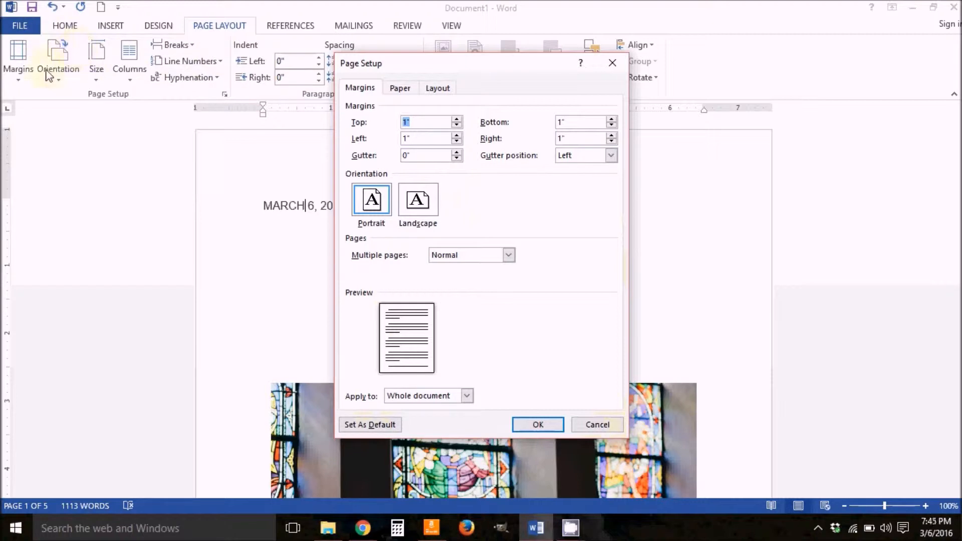
left_click(457, 125)
left_click(456, 126)
left_click(456, 125)
left_click(456, 125)
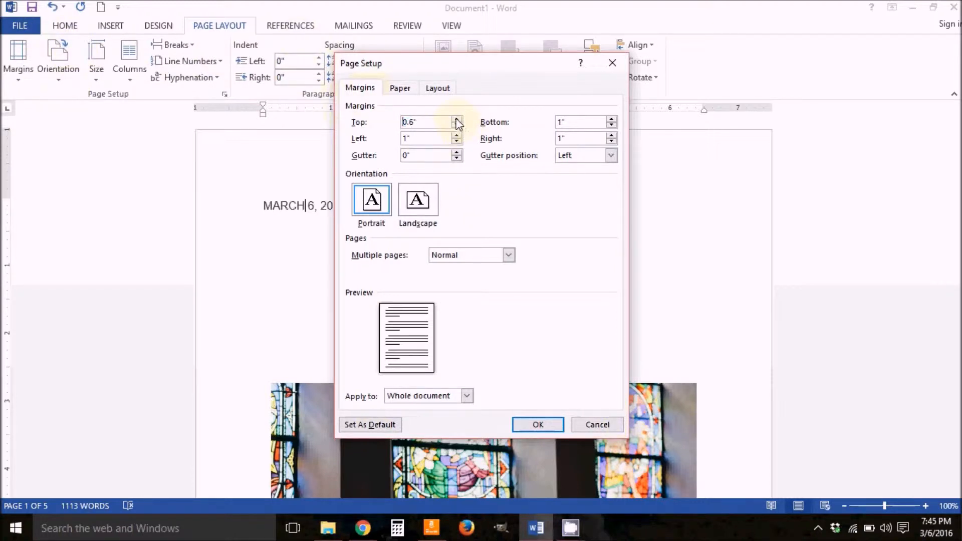
- Set the top margin to 1" and apply the page setup to the whole document
left_click(457, 119)
left_click(457, 119)
left_click(456, 119)
left_click(457, 119)
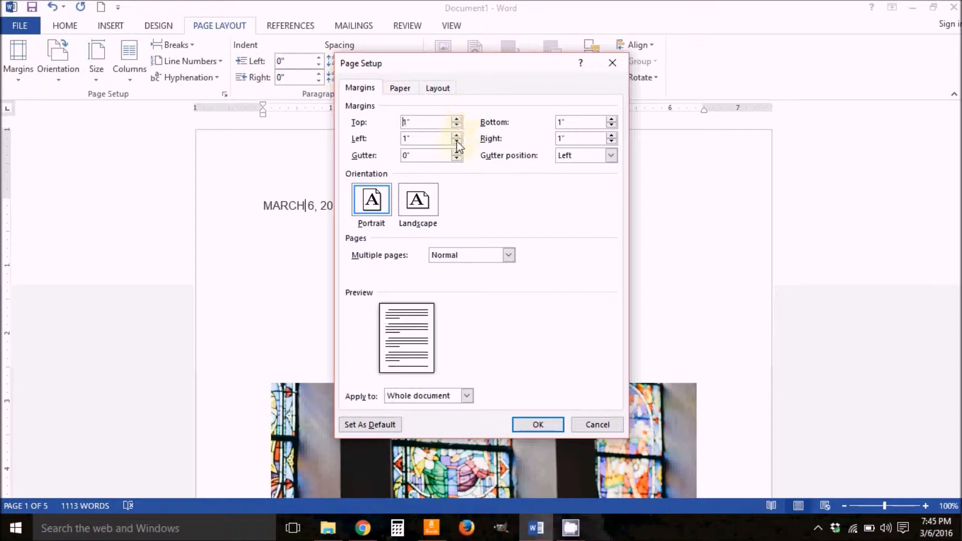
left_click(553, 427)
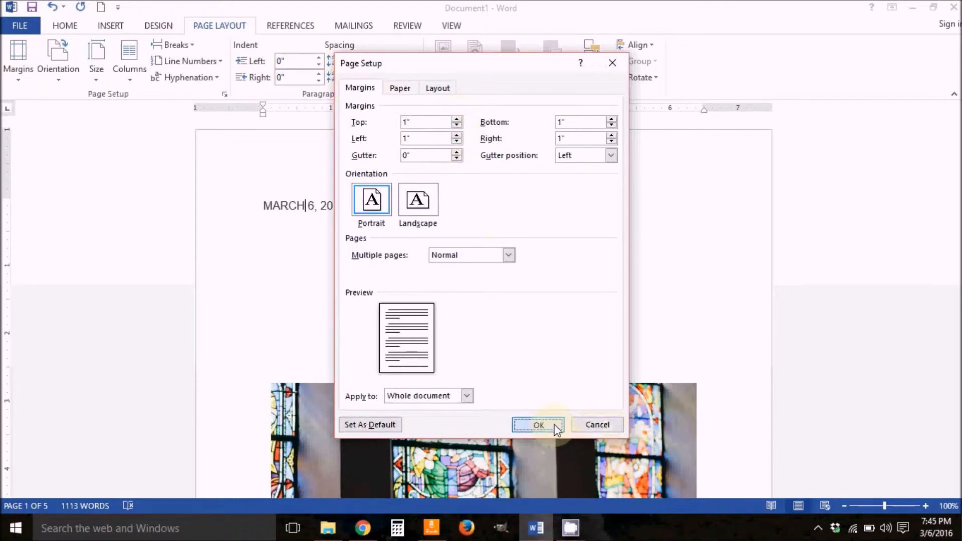
- Change the page orientation to Landscape, with the document shown at 30% zoom
left_click(58, 66)
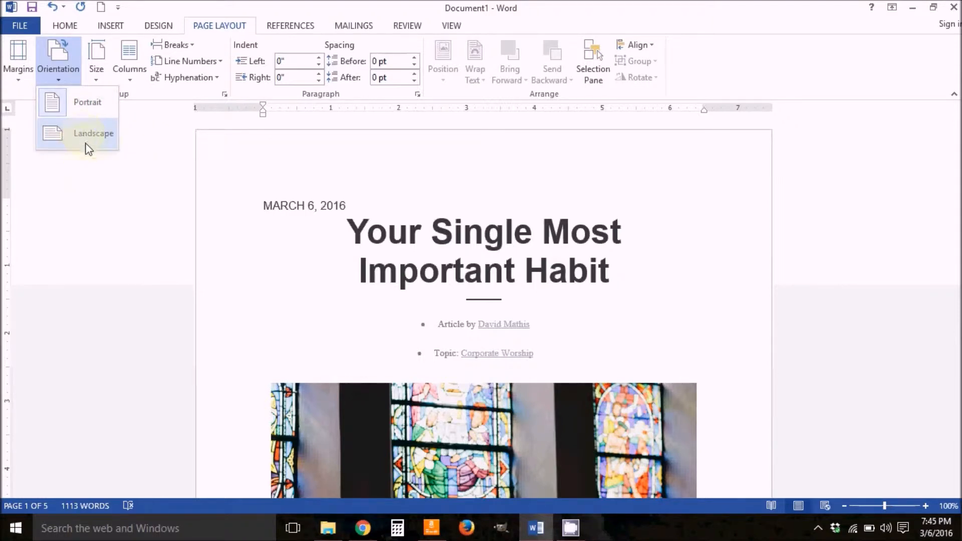
left_click(847, 507)
left_click(847, 506)
left_click(847, 506)
left_click(847, 506)
left_click(847, 506)
left_click(847, 507)
left_click(847, 507)
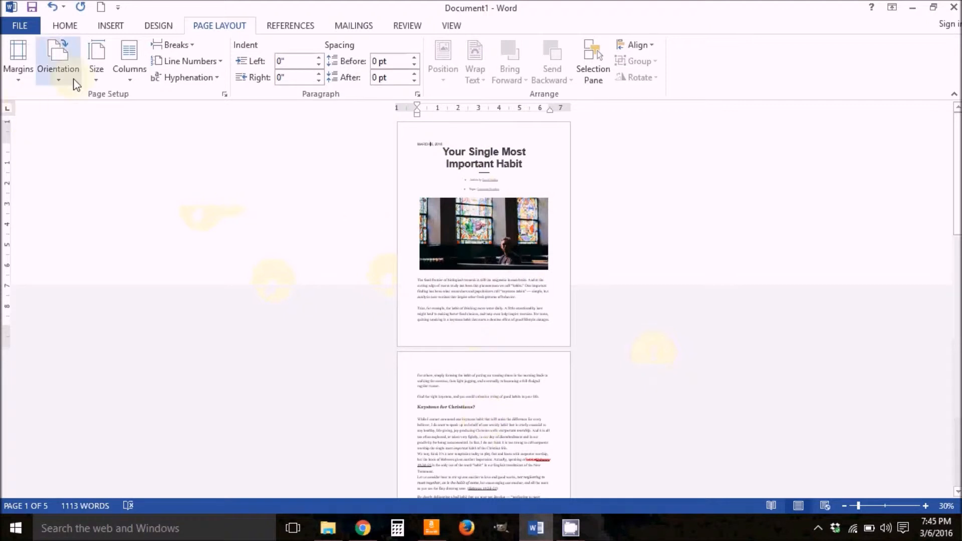
left_click(50, 63)
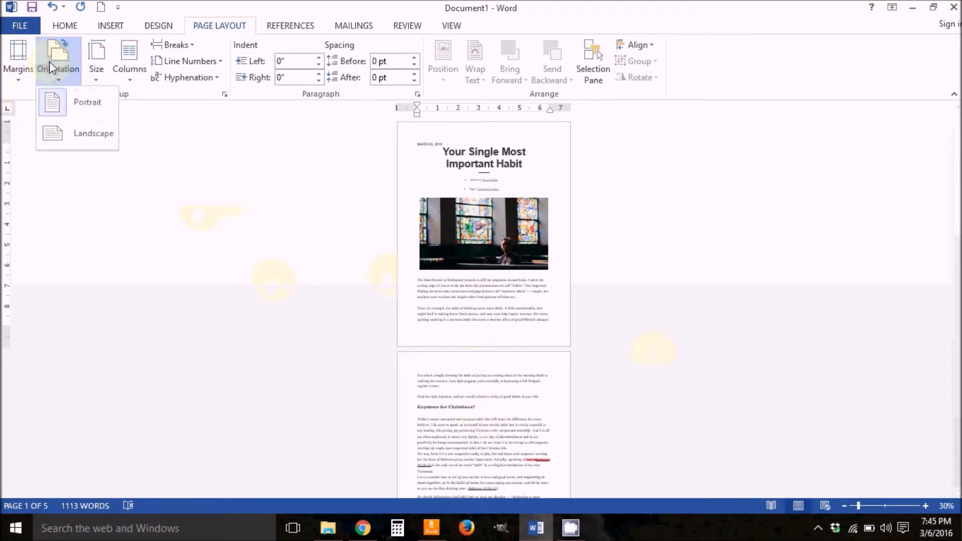
left_click(85, 134)
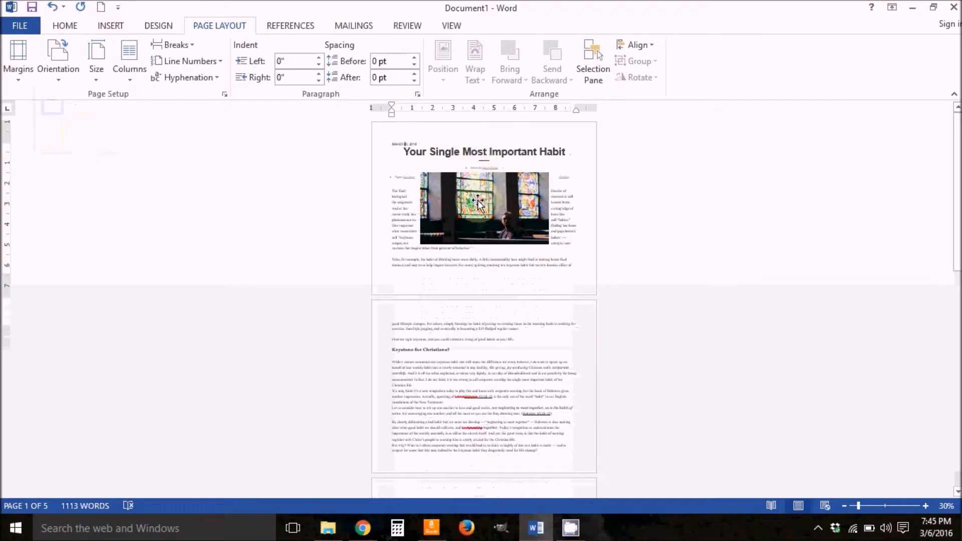
- Move the stained-glass picture to the left margin below the title so the text wraps on its right side
left_click(457, 204)
left_click_drag(457, 204, 411, 180)
left_click(807, 228)
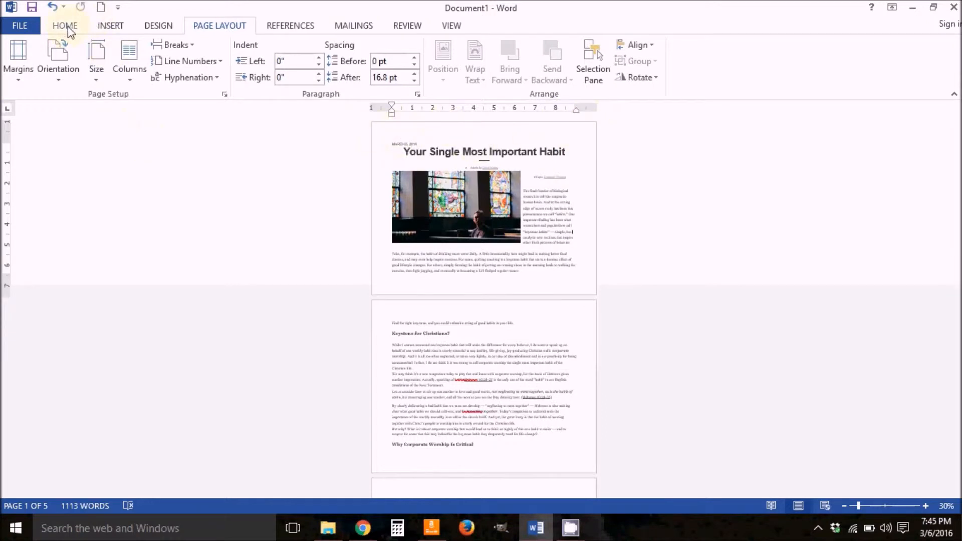
- Undo the picture move and the landscape orientation, and view the document at 90% zoom
key("ctrl+z")
key("ctrl+z")
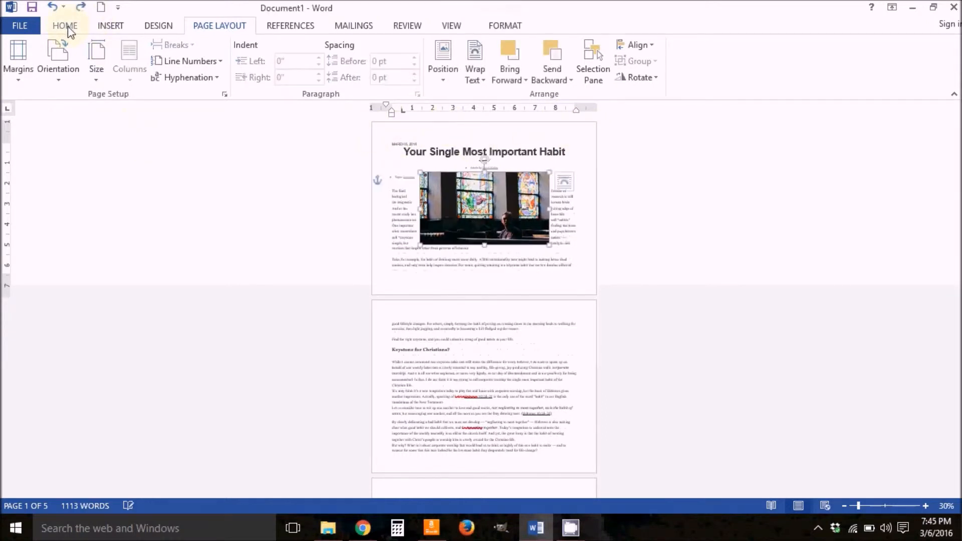
left_click(925, 506)
left_click(925, 506)
left_click(926, 506)
left_click(926, 506)
left_click(925, 507)
left_click(926, 506)
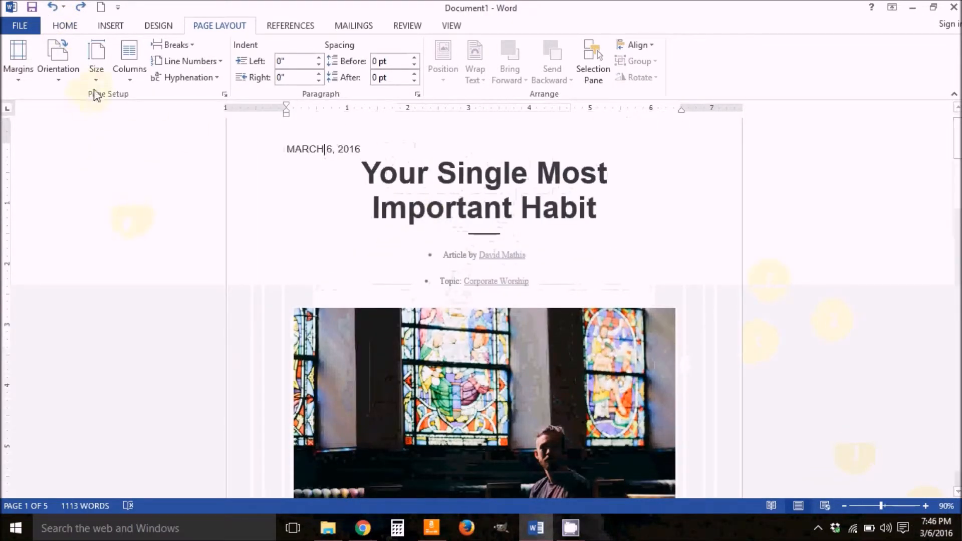
left_click(100, 63)
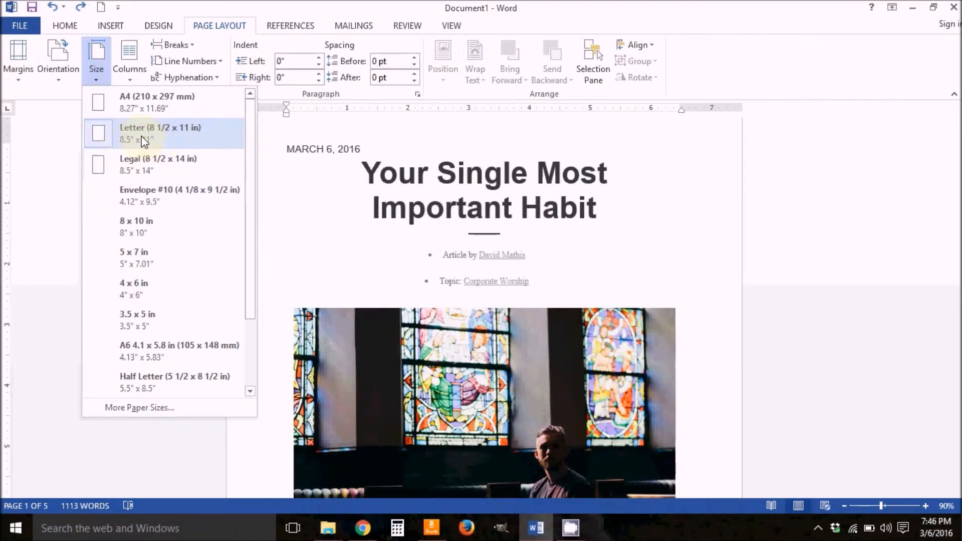
left_click(64, 155)
scroll(160, 167, "down", 1)
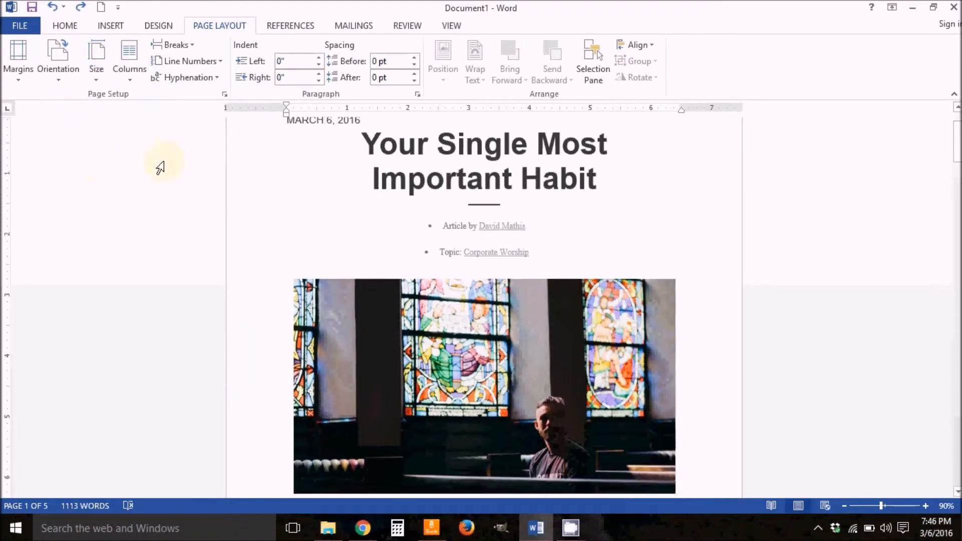
scroll(363, 258, "down", 6)
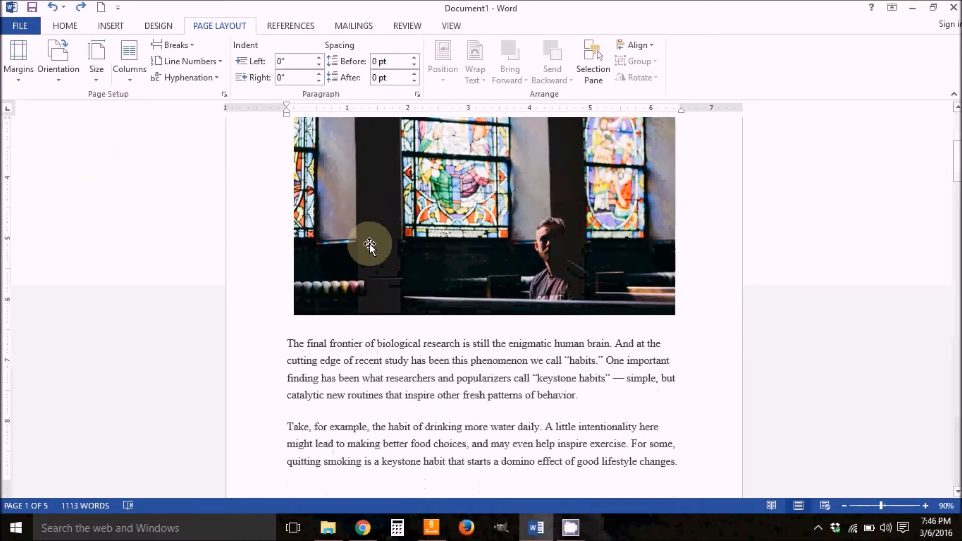
scroll(369, 244, "up", 6)
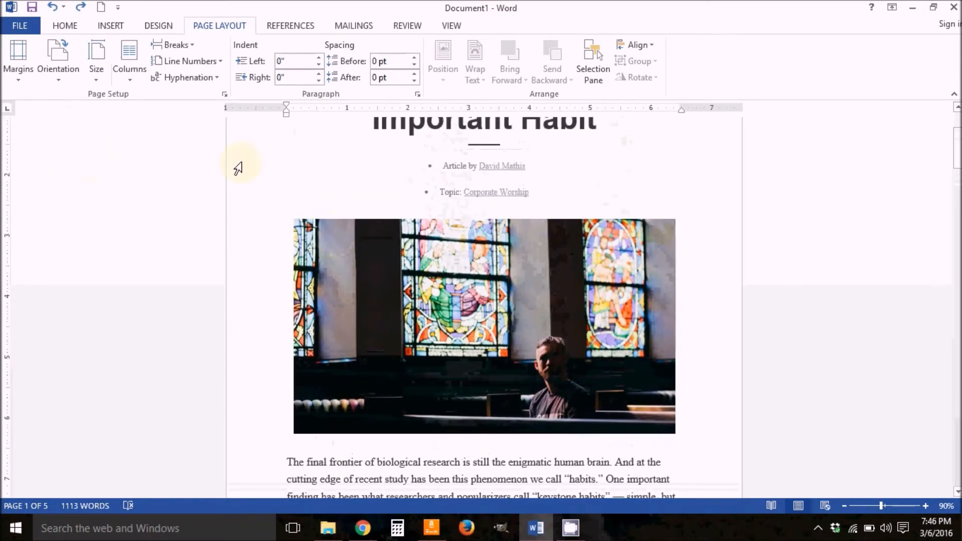
- Try a two-column layout on the whole document, look through its pages, and undo it
left_click(130, 70)
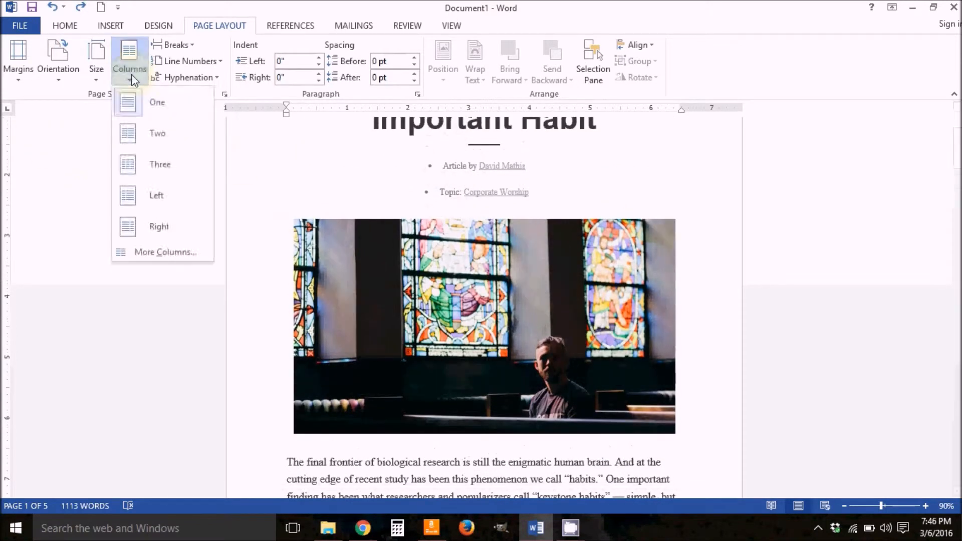
left_click(148, 133)
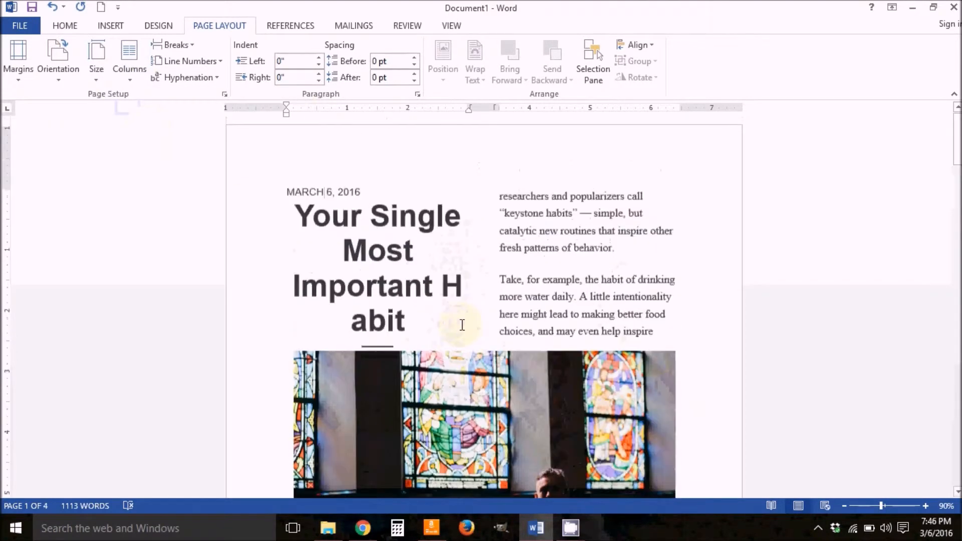
scroll(462, 325, "down", 15)
scroll(455, 337, "down", 15)
scroll(462, 362, "down", 8)
key("ctrl+z")
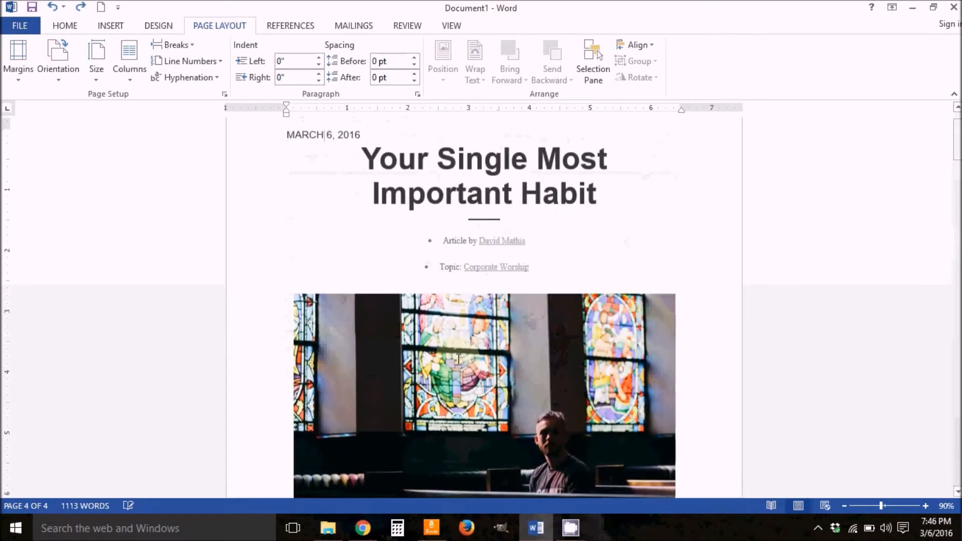
- Lay out the first two paragraphs under the "Keystone for Christians?" heading in two columns
left_click(844, 507)
left_click(845, 506)
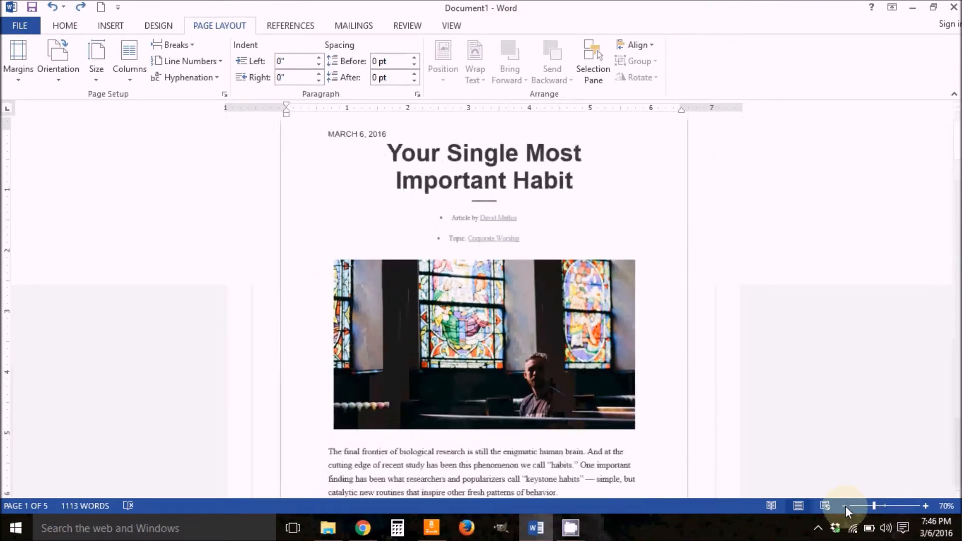
left_click(845, 506)
scroll(609, 386, "down", 2)
scroll(607, 383, "down", 7)
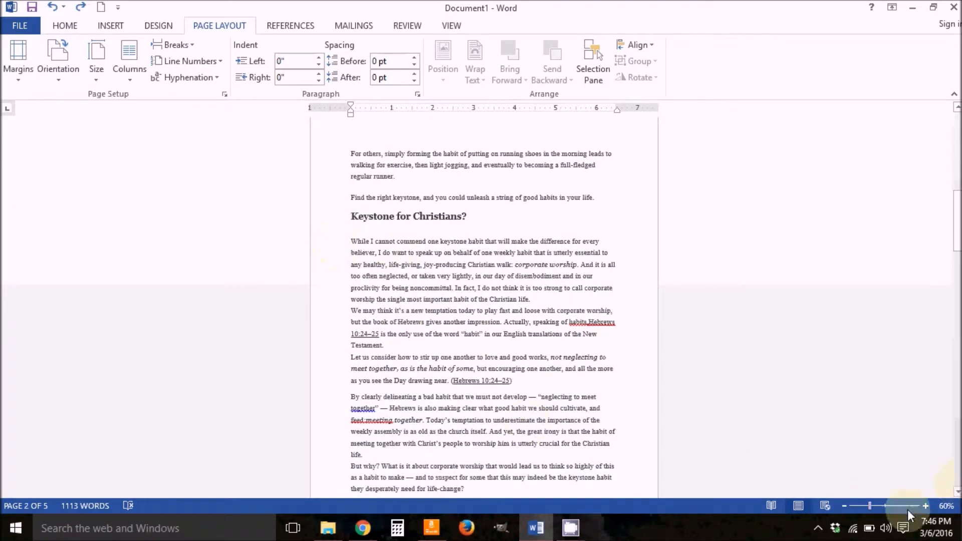
left_click(925, 506)
left_click(925, 506)
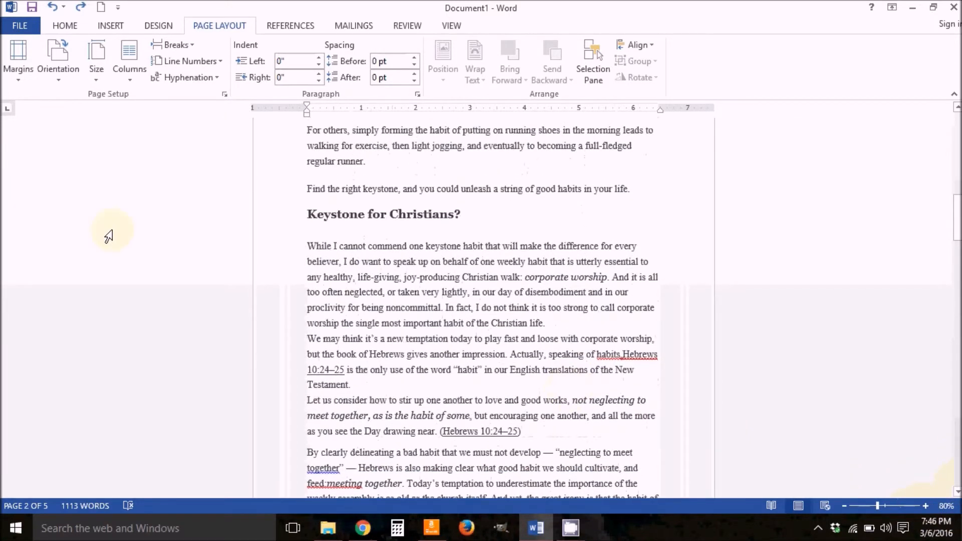
left_click(273, 249)
left_click_drag(273, 249, 310, 386)
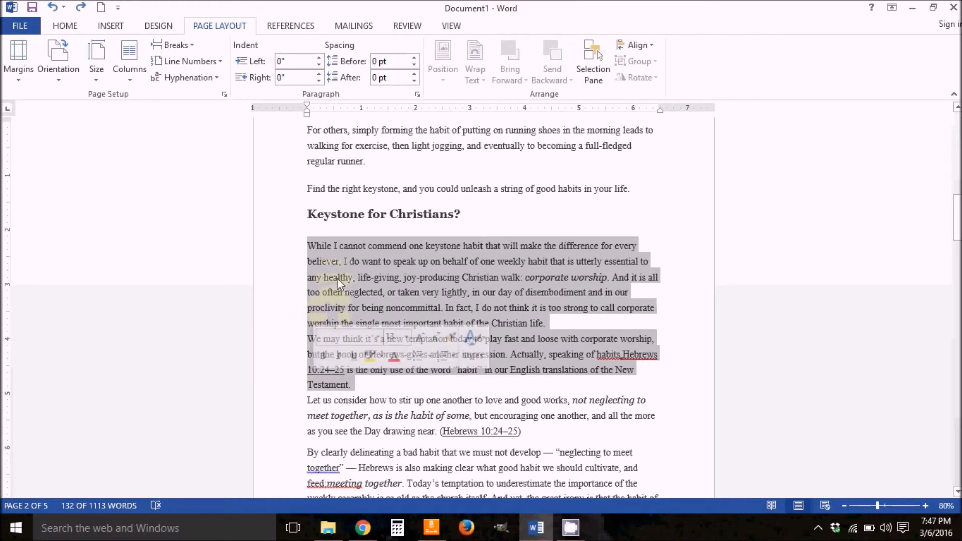
left_click(128, 65)
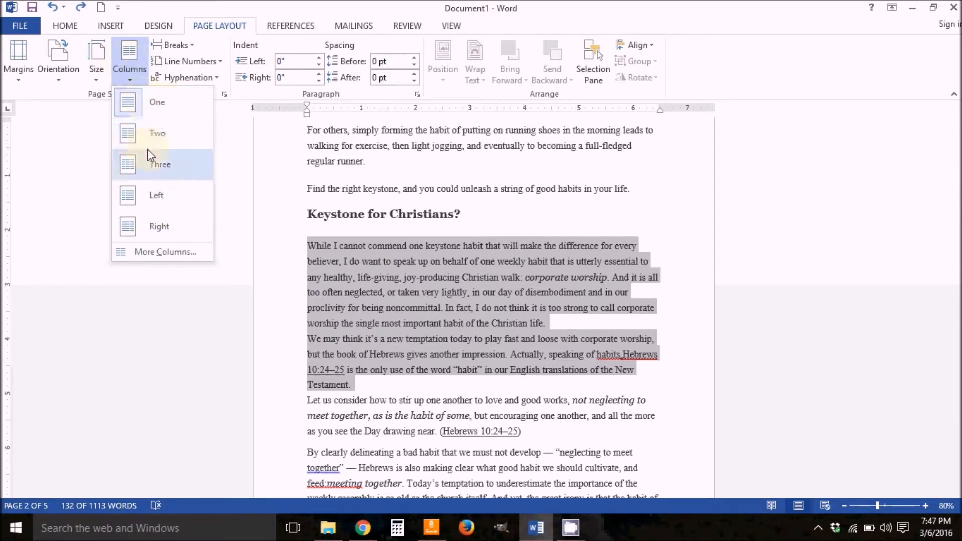
left_click(157, 134)
- Try the Left column preset on the selected paragraphs, and replace it with the Right preset
left_click(124, 61)
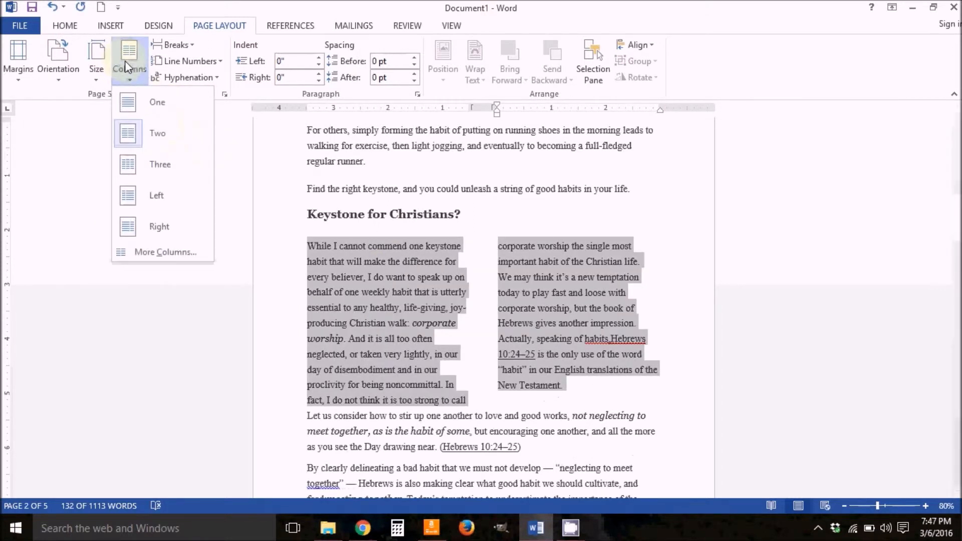
left_click(148, 201)
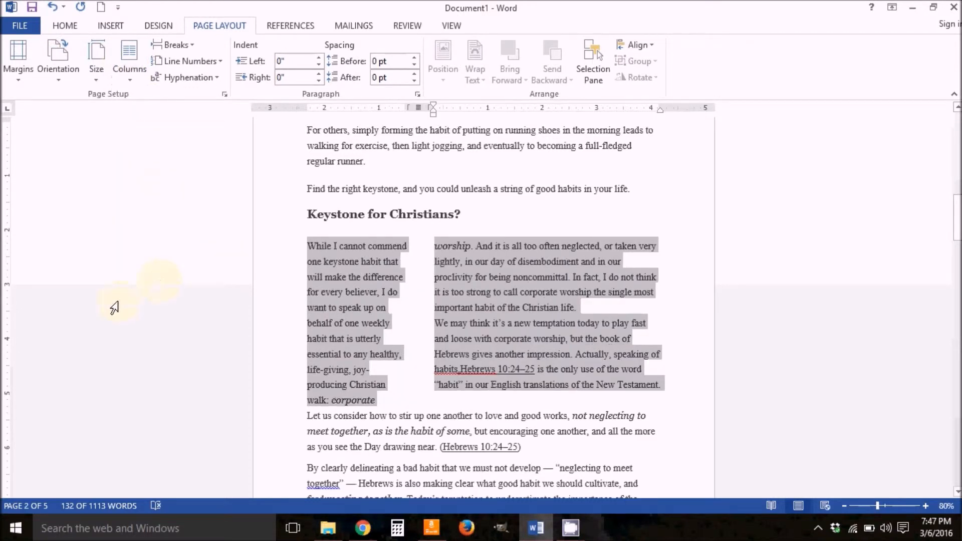
left_click(125, 58)
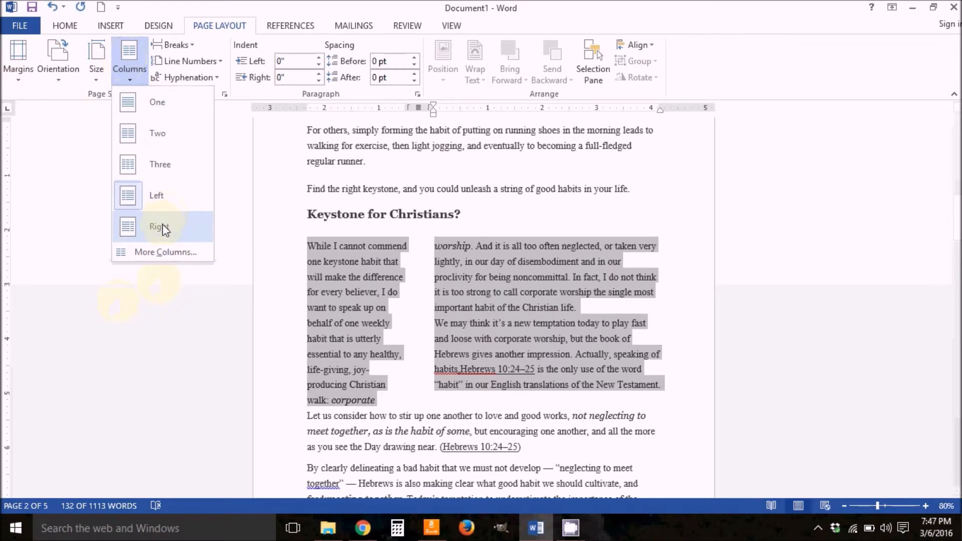
left_click(162, 224)
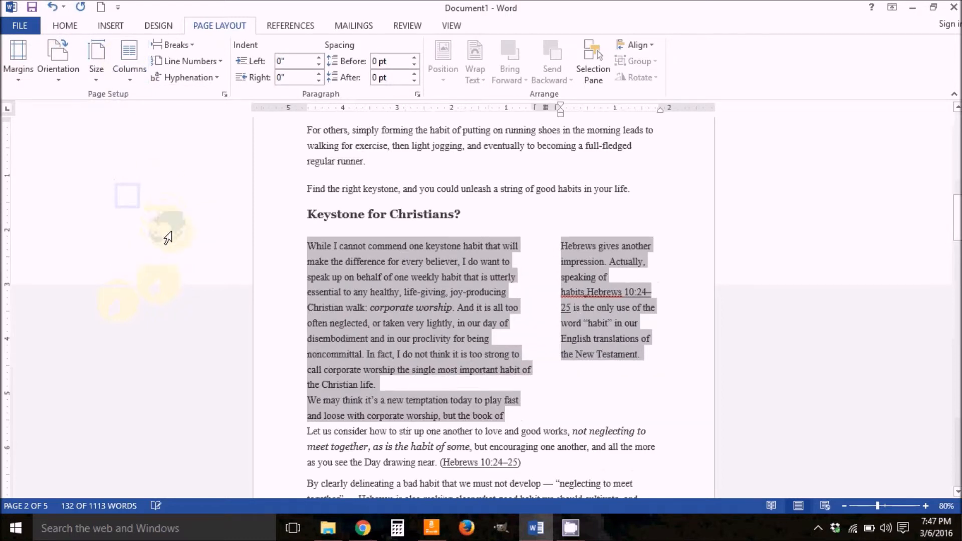
- Add a line between the two columns of the selected paragraphs under "Keystone for Christians?"
left_click(132, 55)
left_click(165, 256)
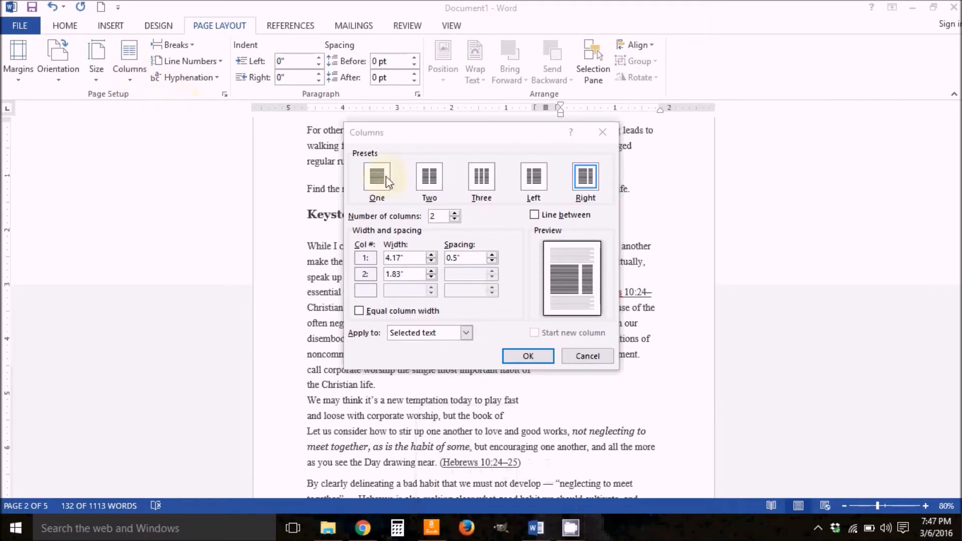
left_click(464, 142)
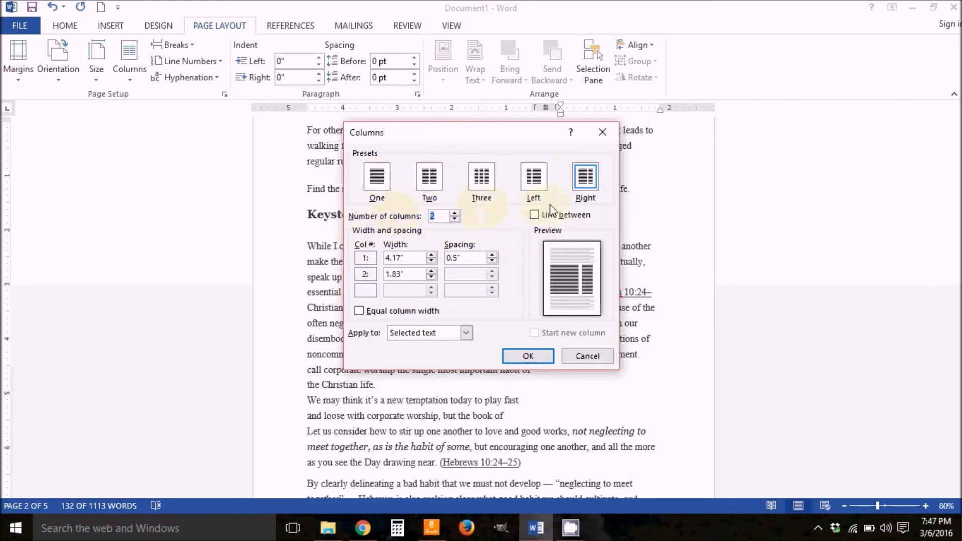
left_click(535, 216)
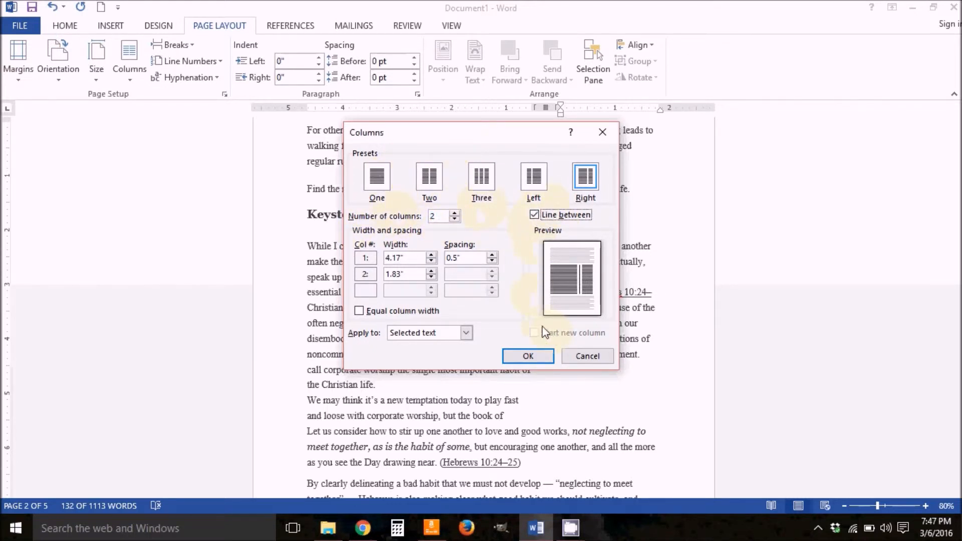
left_click(527, 357)
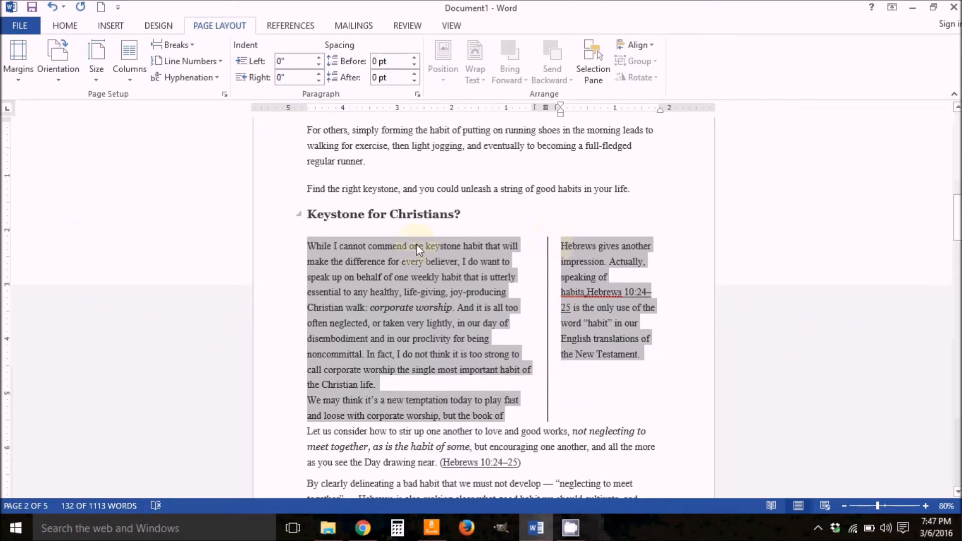
- Return the selected paragraphs under "Keystone for Christians?" to a single column and clear the selection
left_click(125, 71)
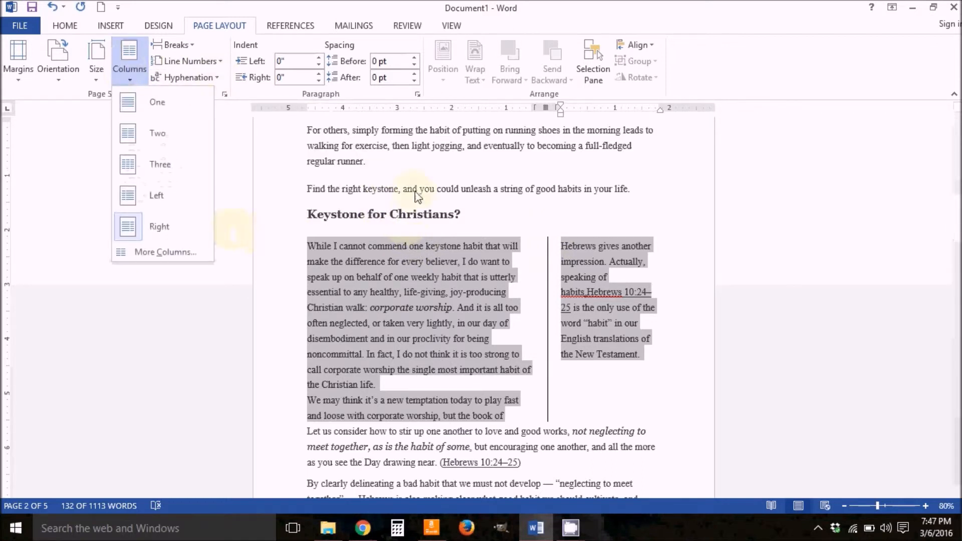
left_click(167, 98)
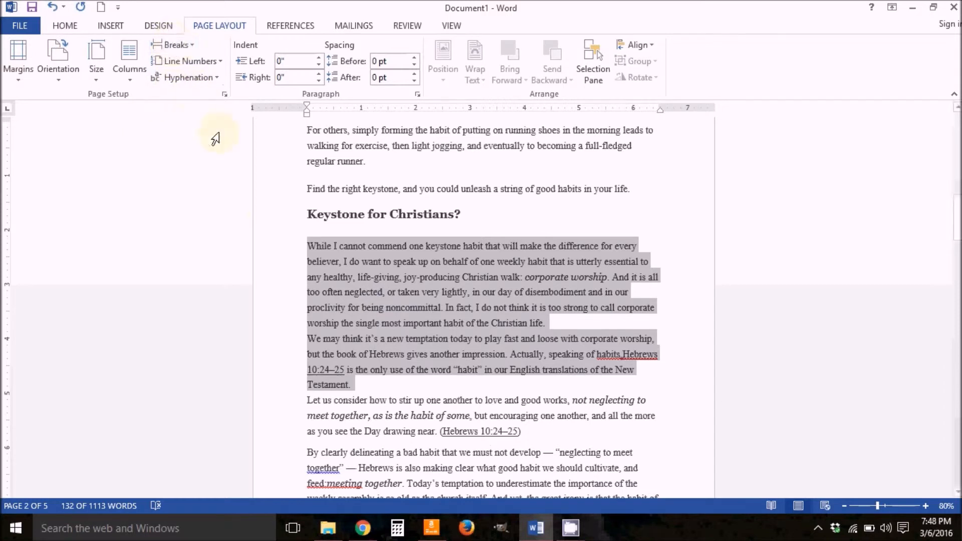
left_click(536, 323)
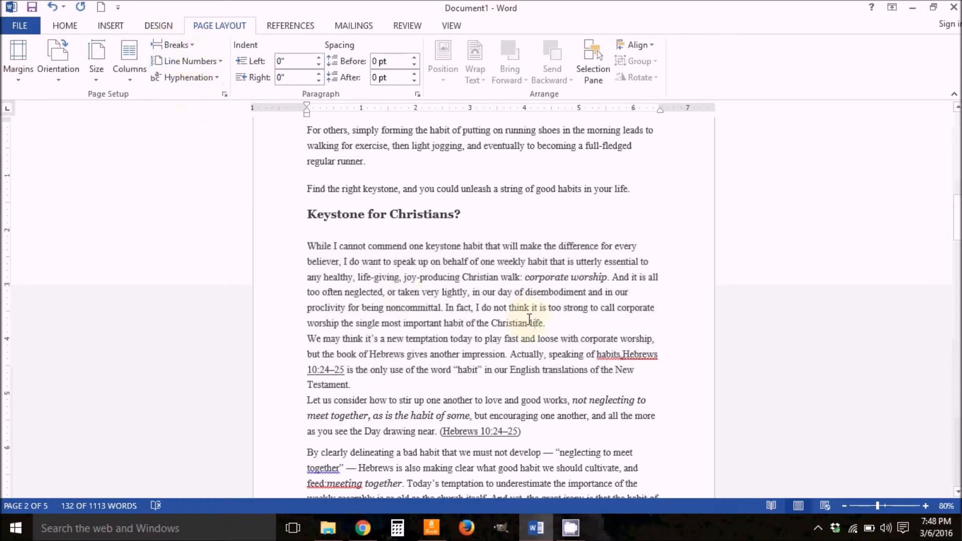
- Try continuous line numbering on the section under "Keystone for Christians?", and set line numbers back to None
left_click(177, 62)
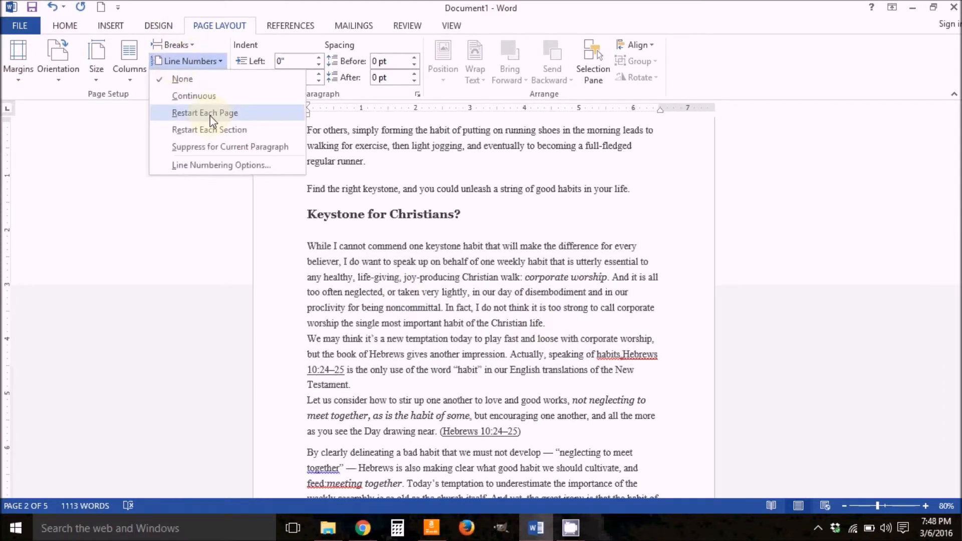
left_click(195, 94)
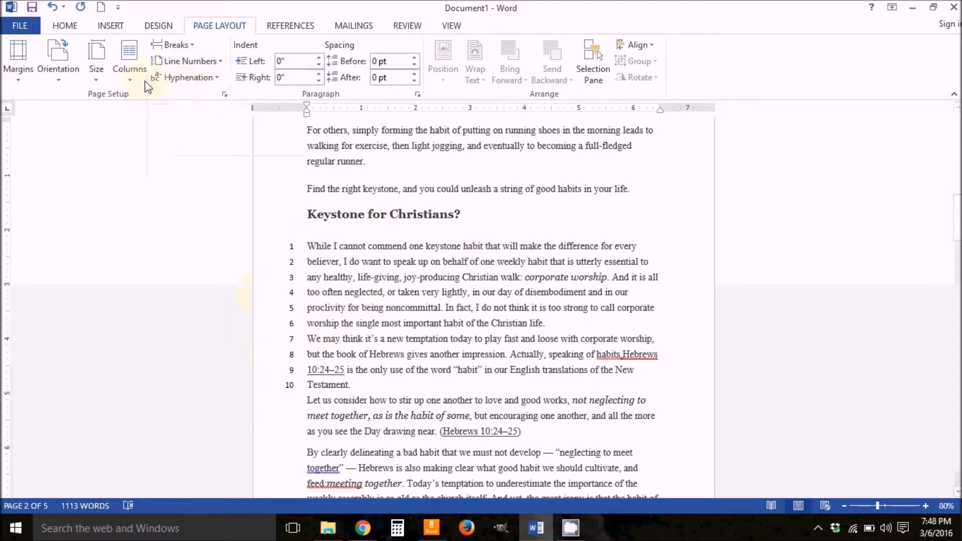
left_click(185, 62)
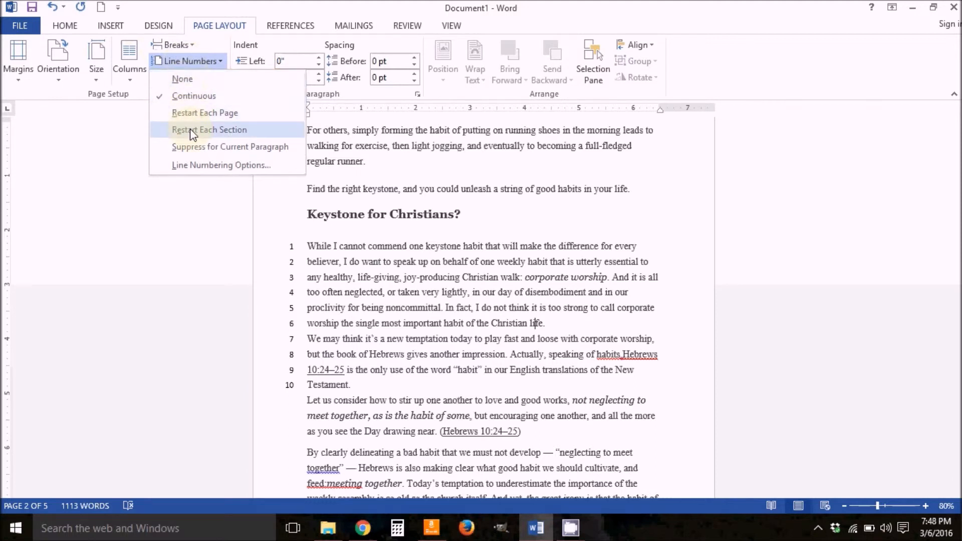
left_click(177, 84)
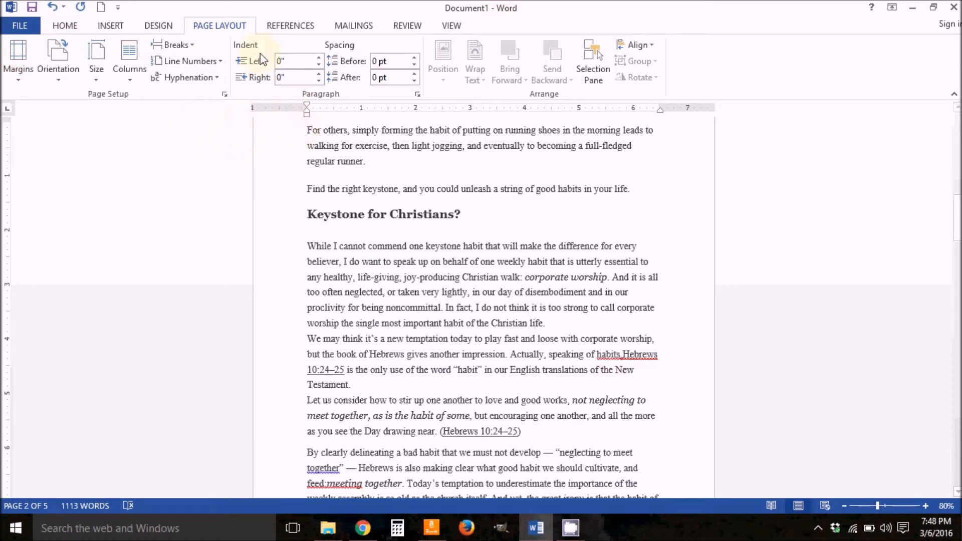
- Examine the paragraph line spacing choices and compare them with the indent and spacing settings of the page layout
left_click(62, 30)
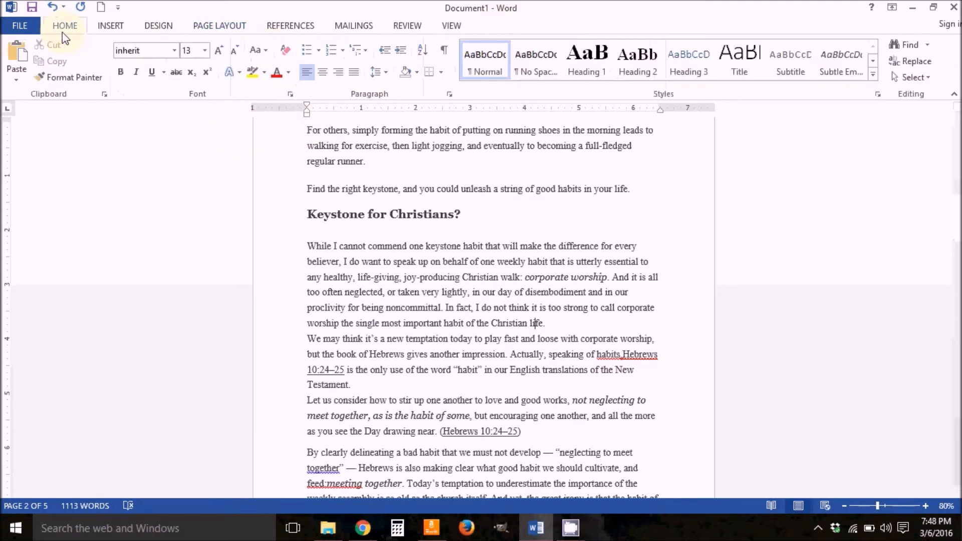
left_click(231, 28)
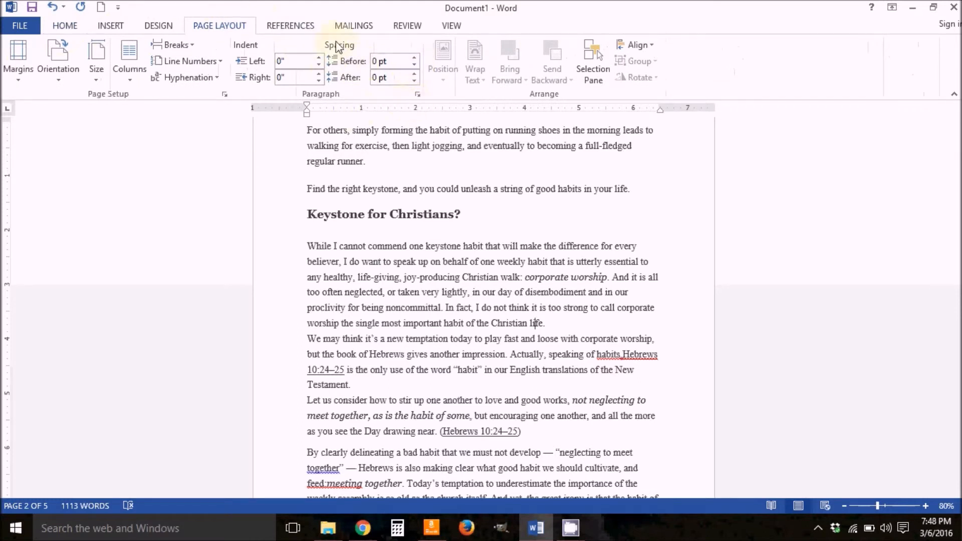
left_click(71, 27)
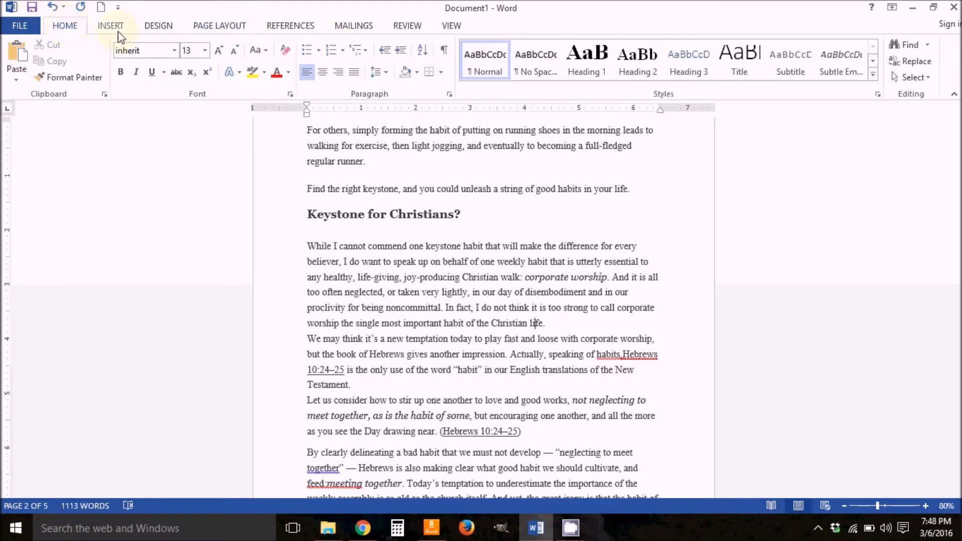
left_click(387, 75)
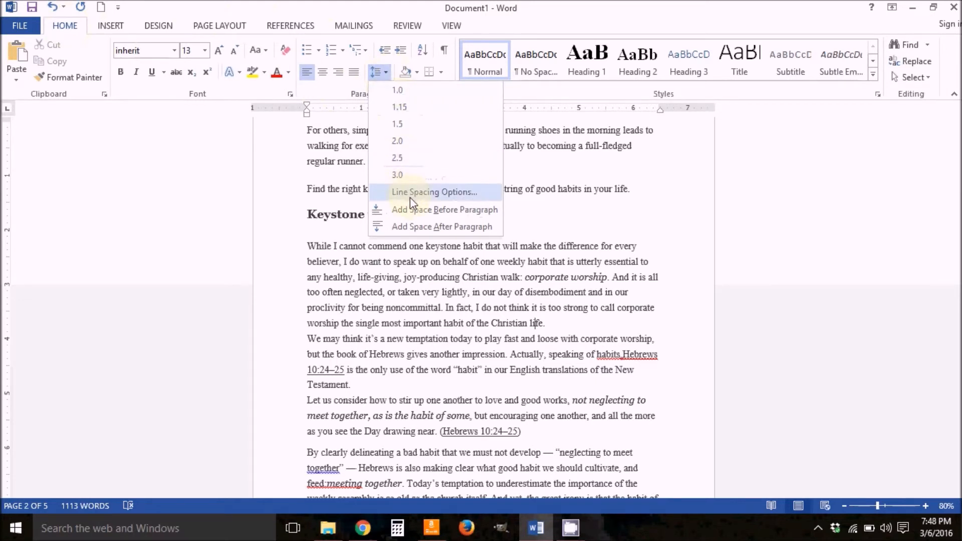
left_click(379, 76)
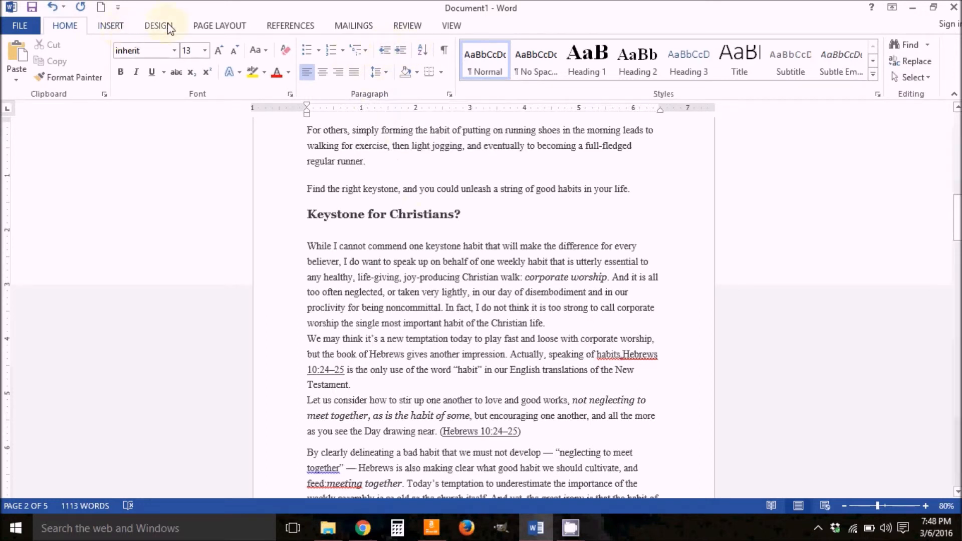
left_click(231, 28)
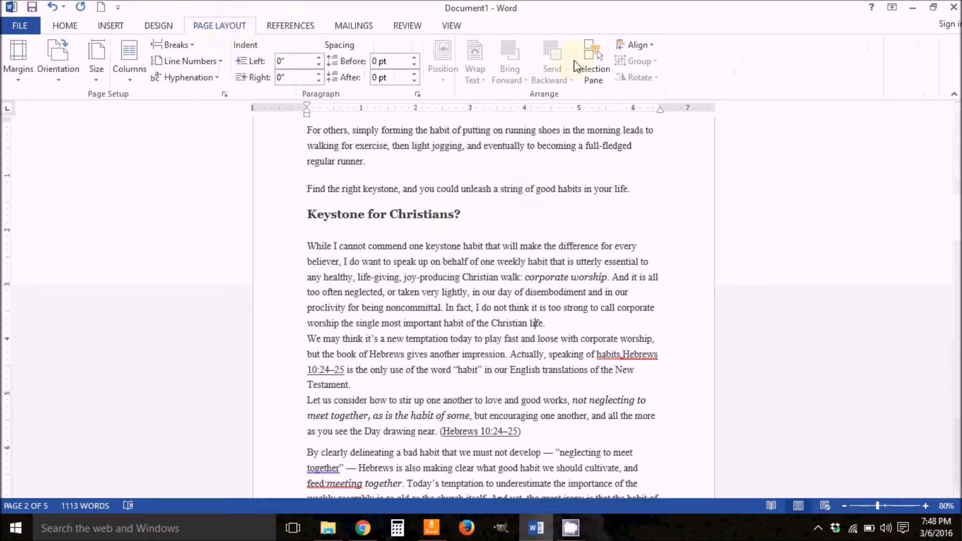
- Select the church picture on the first page and examine its position and text wrapping options
scroll(458, 268, "up", 3)
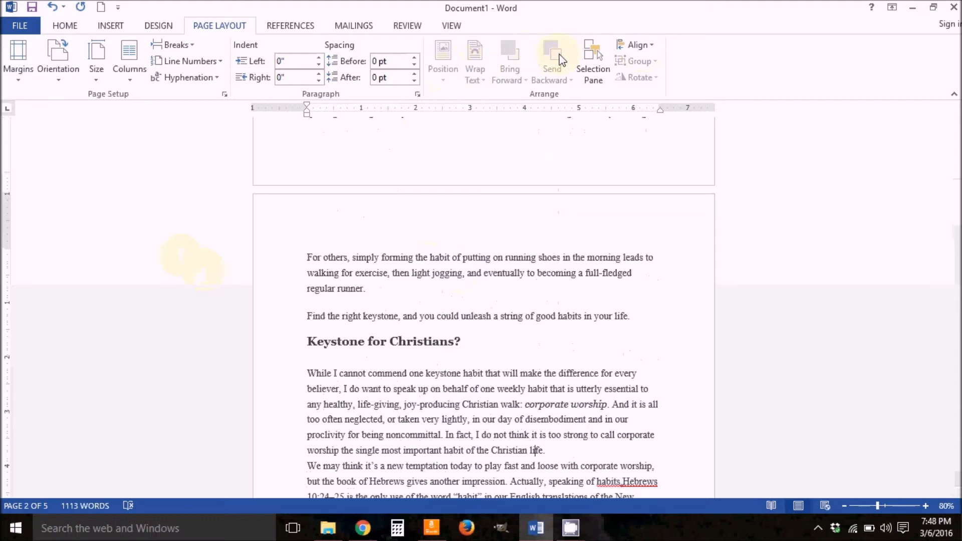
scroll(522, 331, "up", 10)
left_click(517, 336)
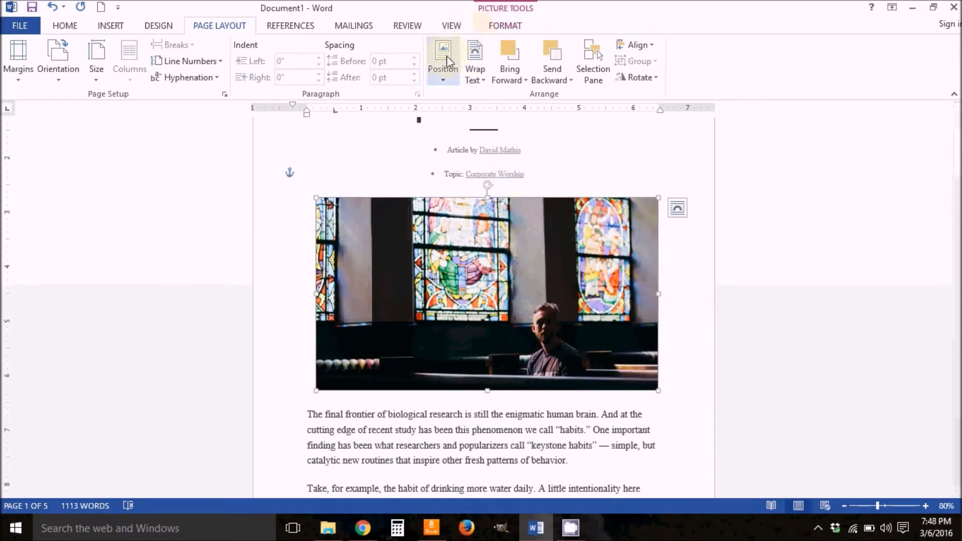
left_click(442, 65)
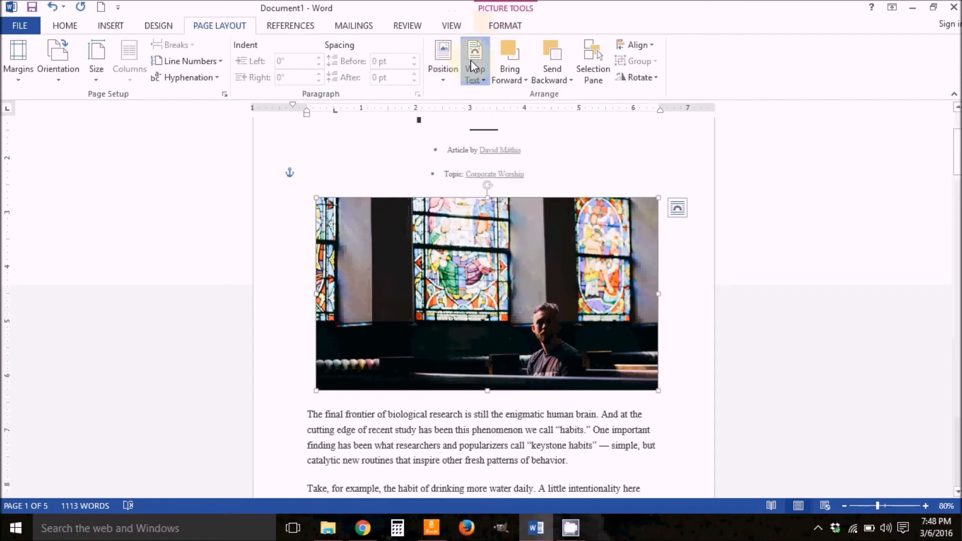
left_click(475, 70)
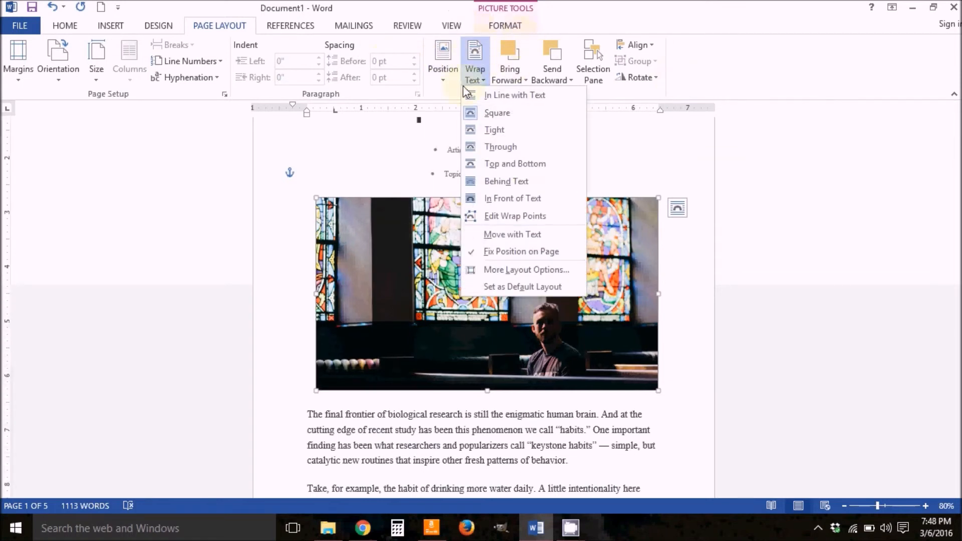
left_click(452, 73)
- Preview the picture styles on the church picture without applying one, return to the page layout options and deselect the picture
left_click(505, 26)
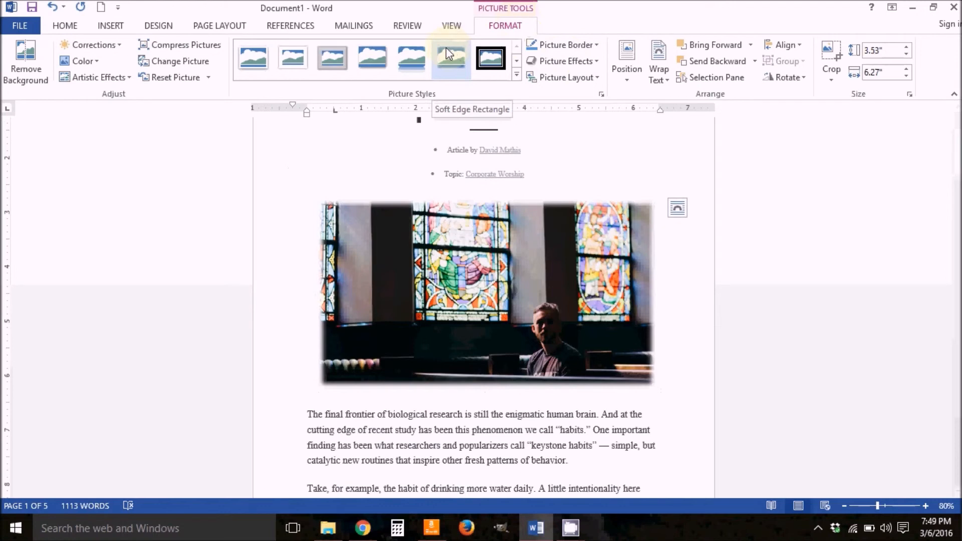
left_click(210, 25)
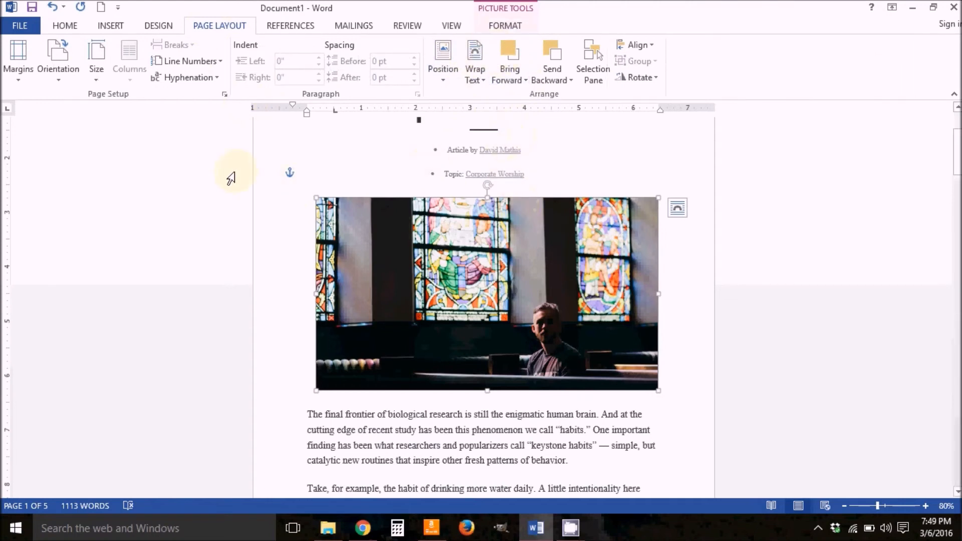
left_click(319, 176)
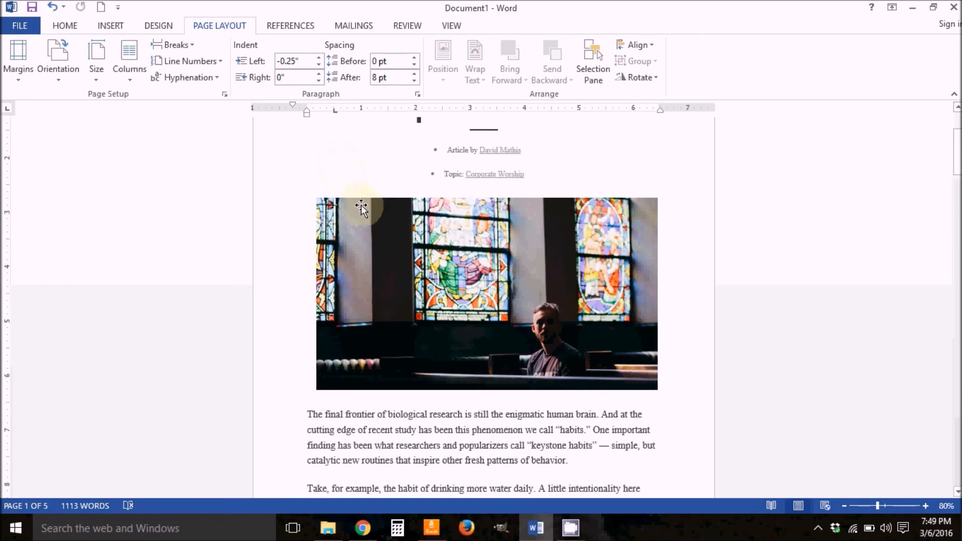
left_click(572, 528)
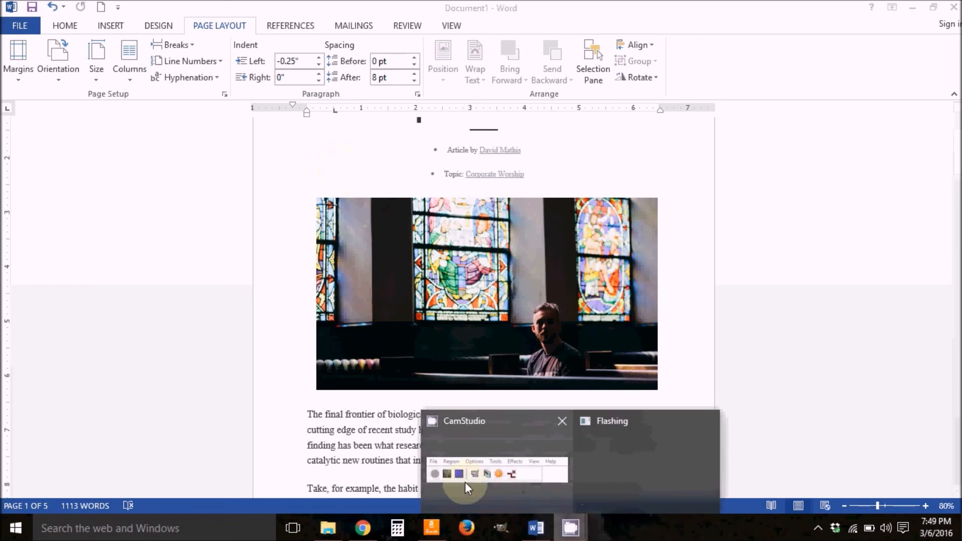